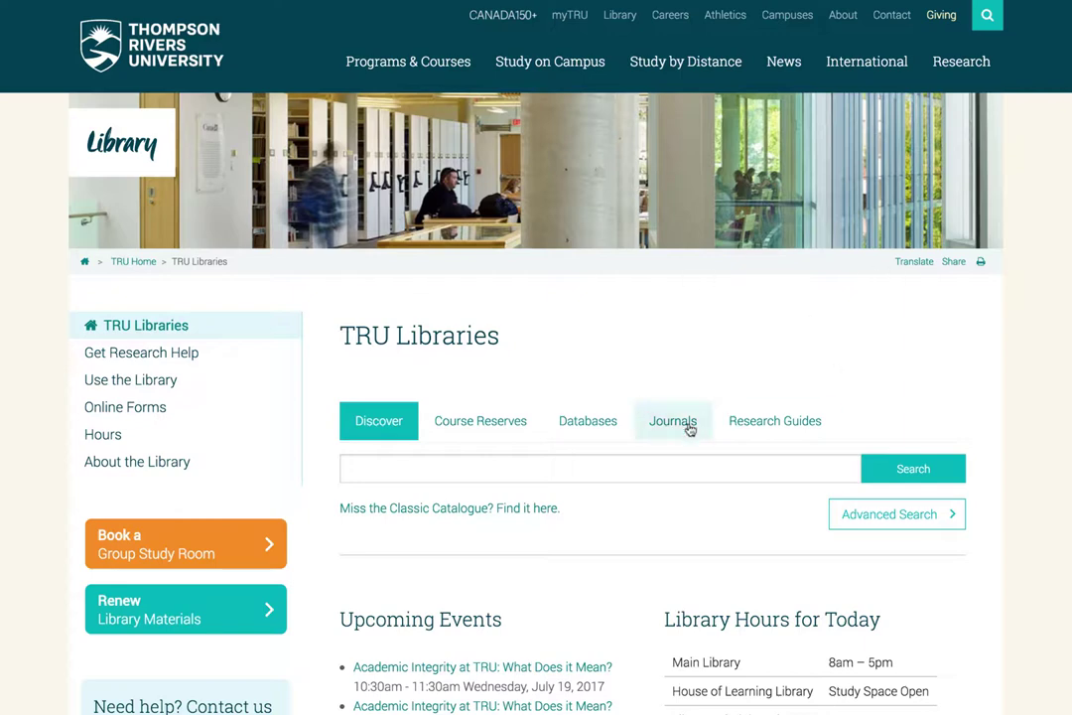
# - Show the research guides and look through the list of subjects for specialized resources
pyautogui.click(761, 430)
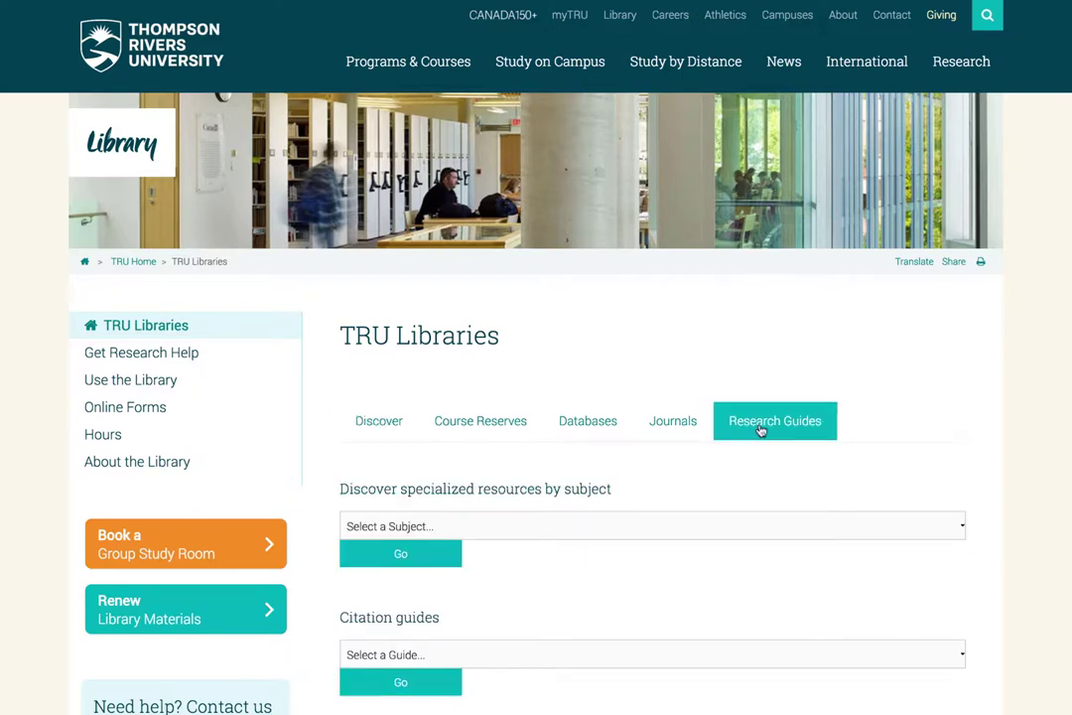
pyautogui.scroll(-3, 762, 430)
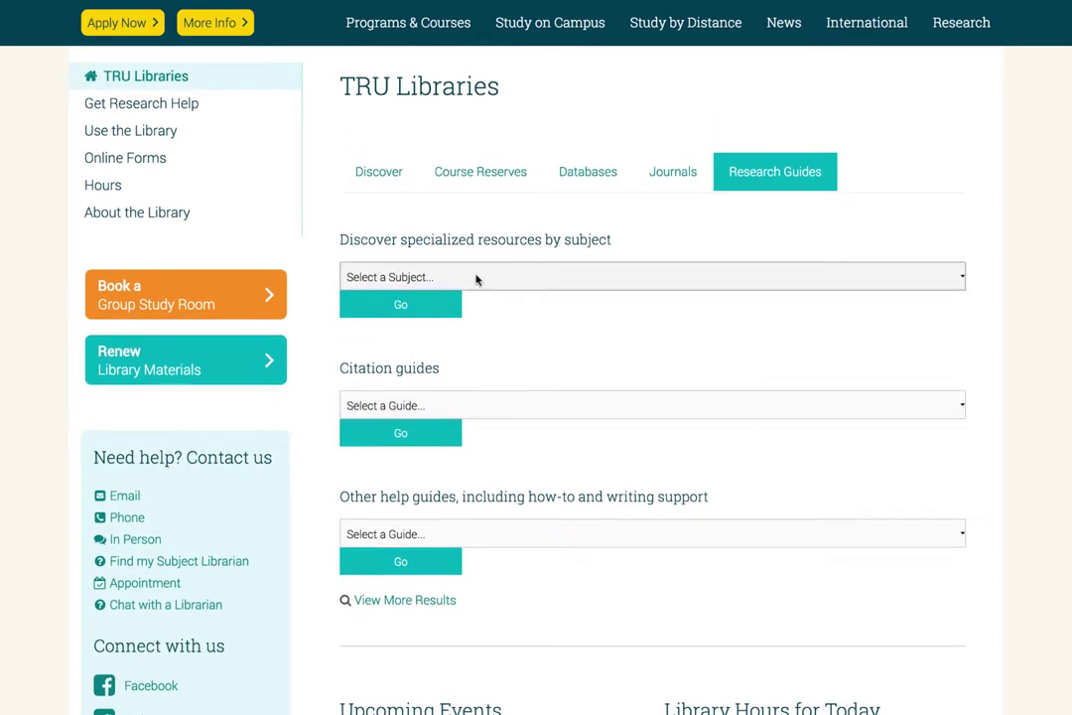
pyautogui.click(473, 280)
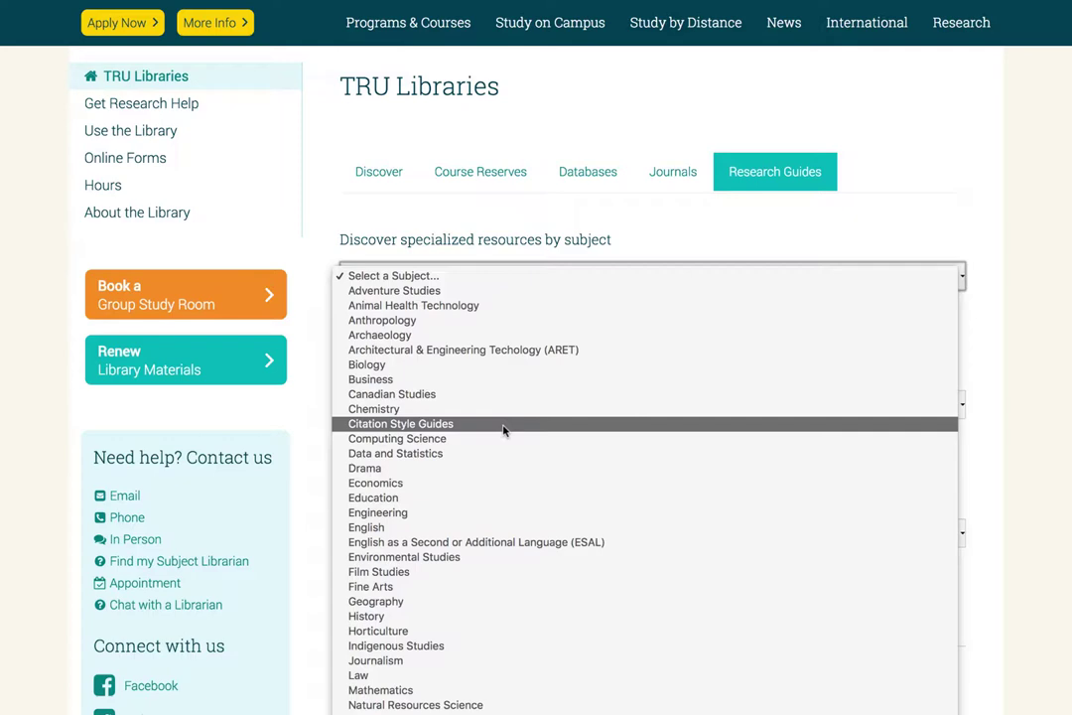
pyautogui.click(912, 222)
pyautogui.scroll(-2, 718, 344)
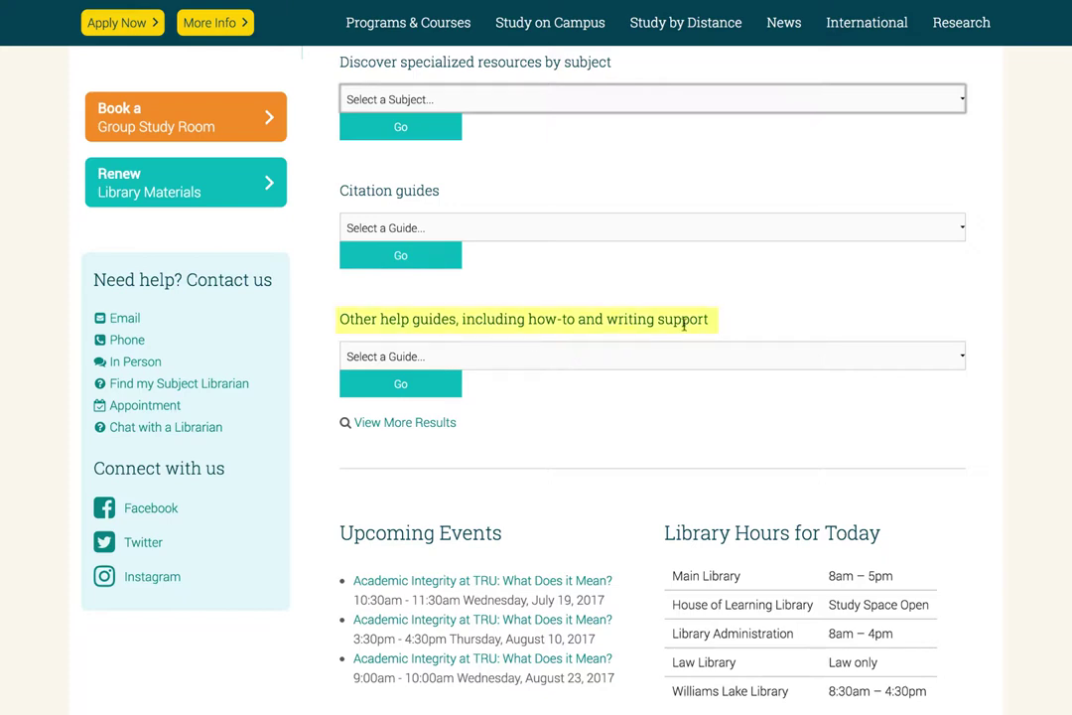
# - Look through the list of other help guides, including how-to and writing support
pyautogui.click(477, 359)
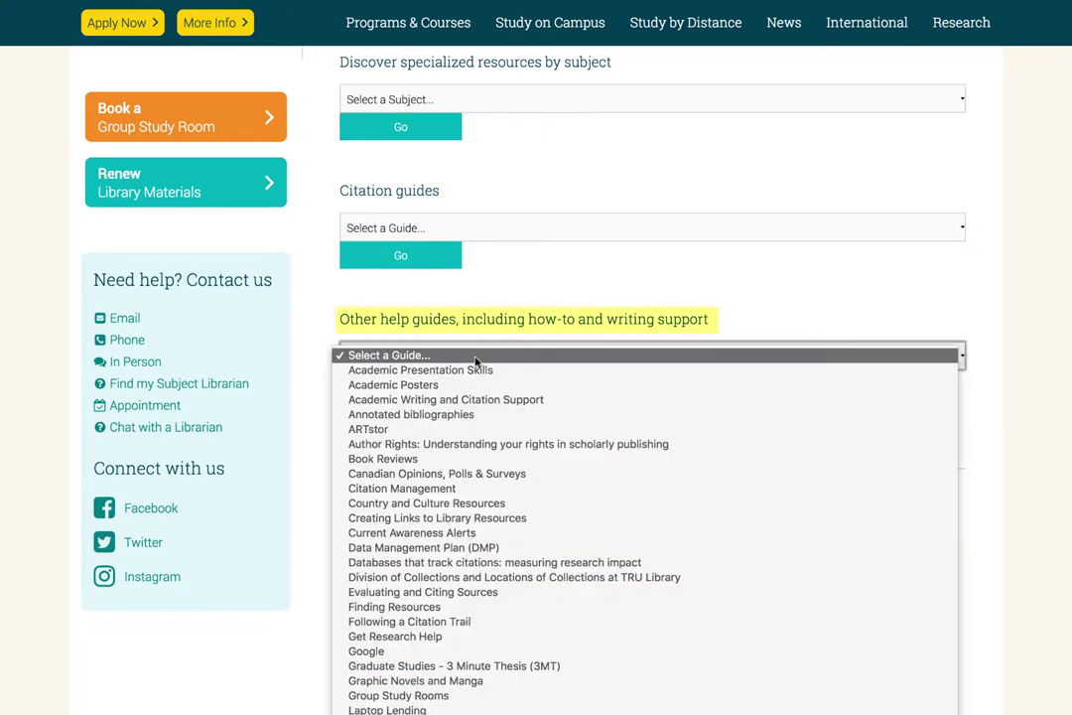
pyautogui.scroll(-5, 561, 519)
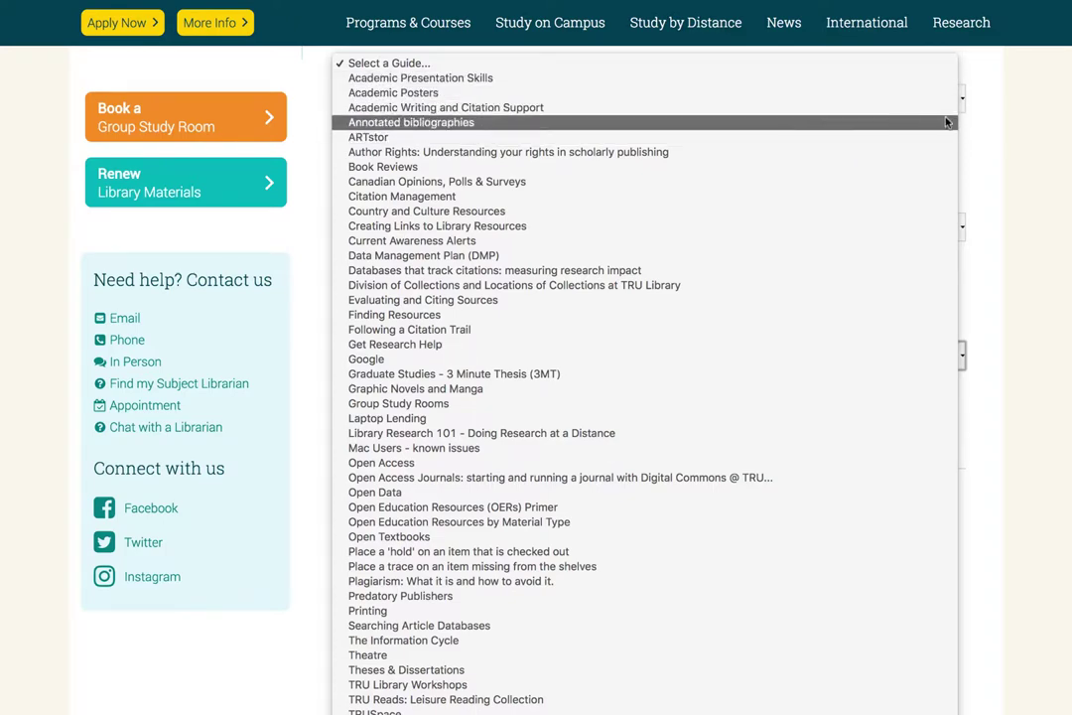
pyautogui.click(1003, 131)
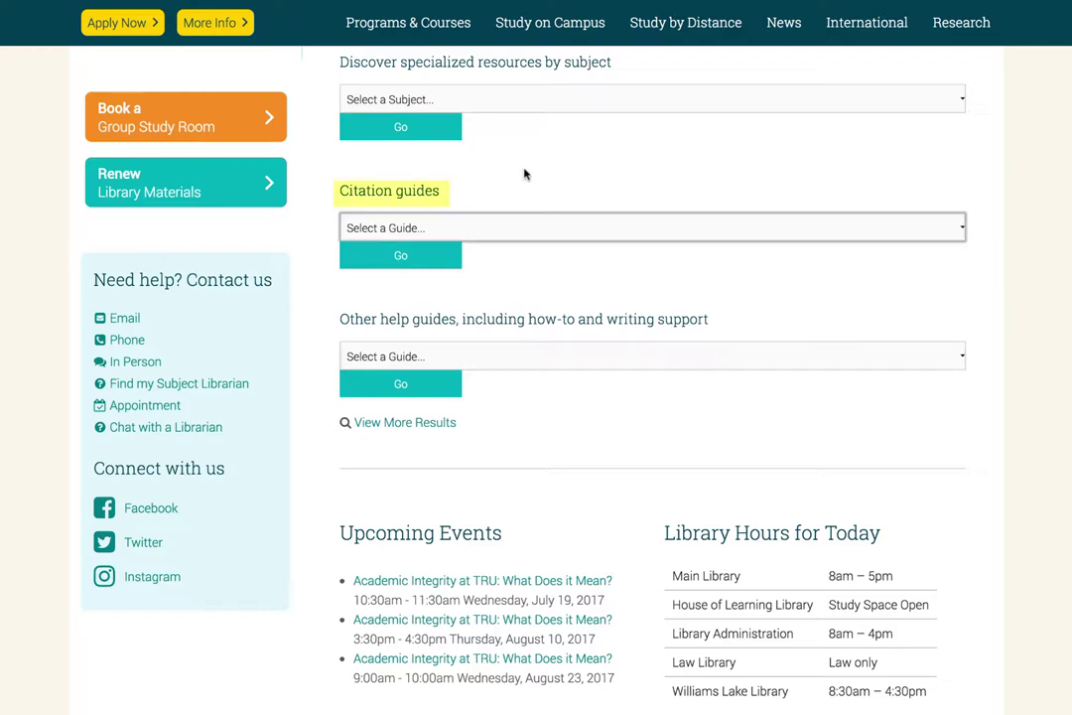
# - Open the APA Citation Style guide from the citation guides
pyautogui.click(429, 228)
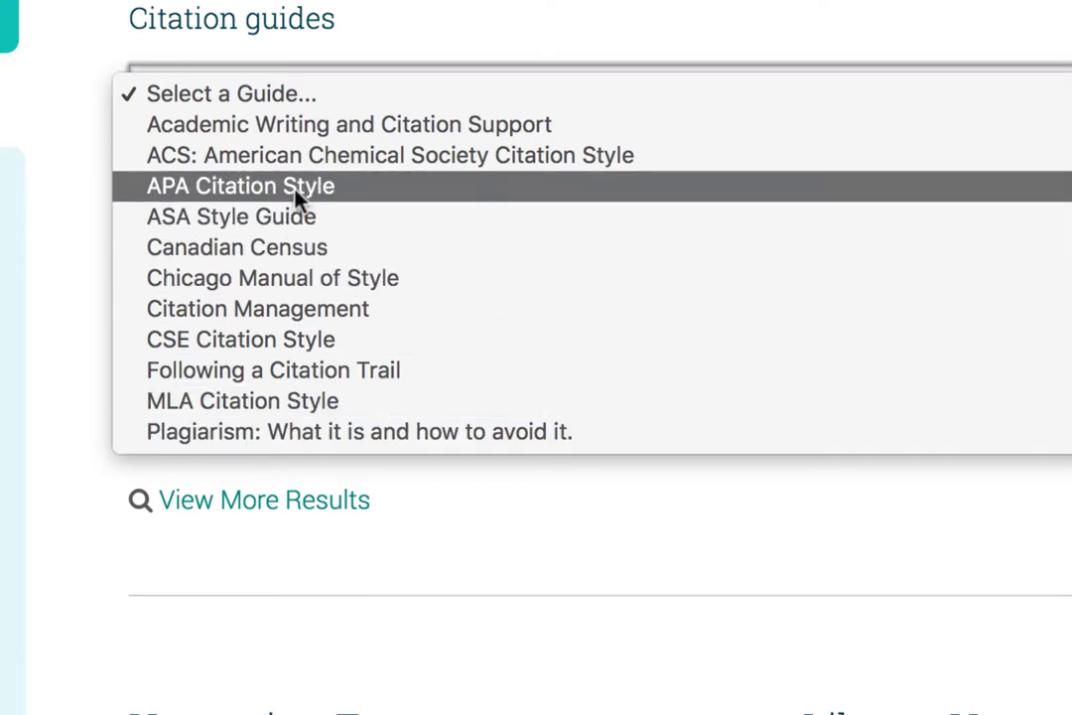
pyautogui.click(299, 197)
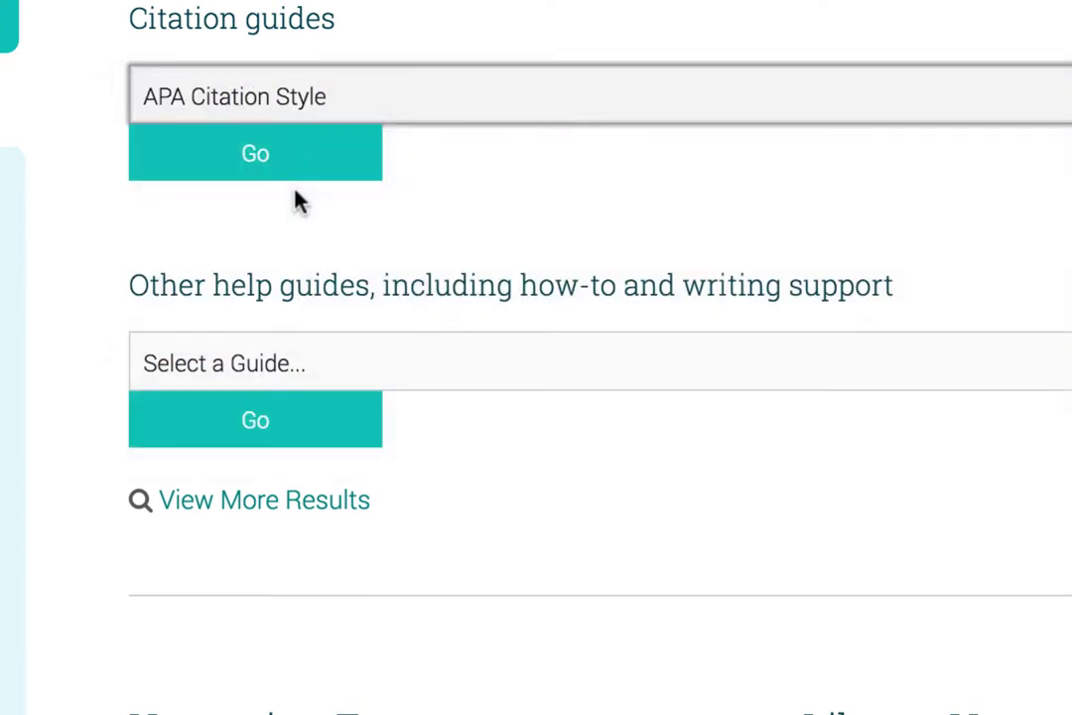
pyautogui.click(285, 171)
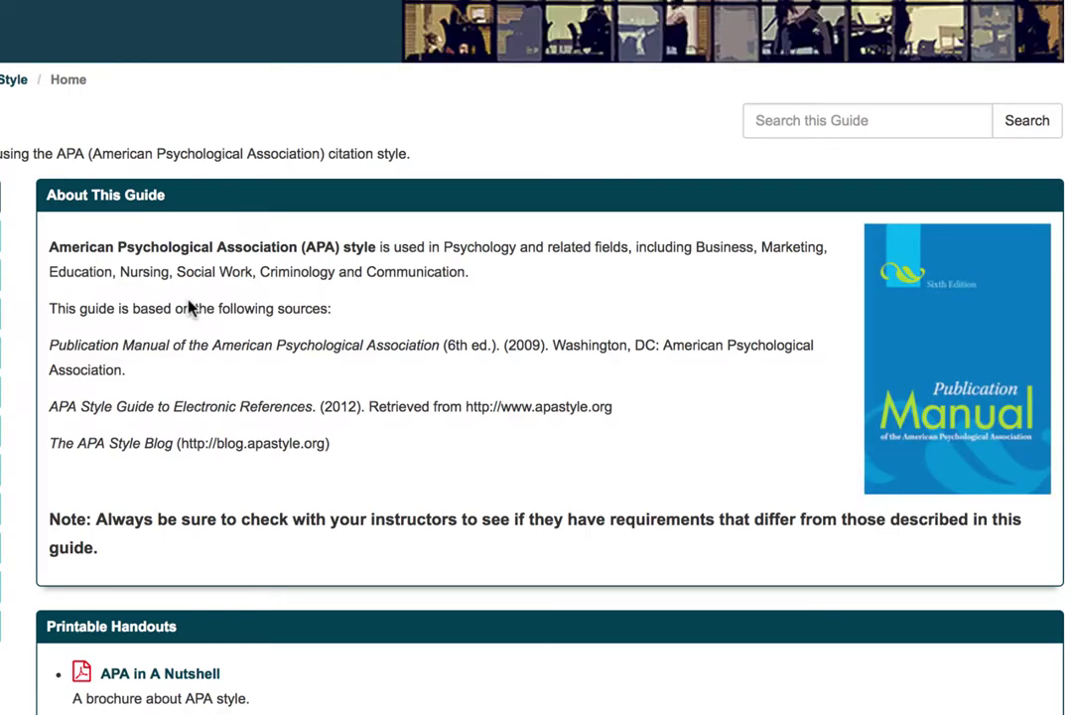
# - Examine the APA guide's overview, printable handouts and other resources, and check its References topics
pyautogui.scroll(-4, 456, 510)
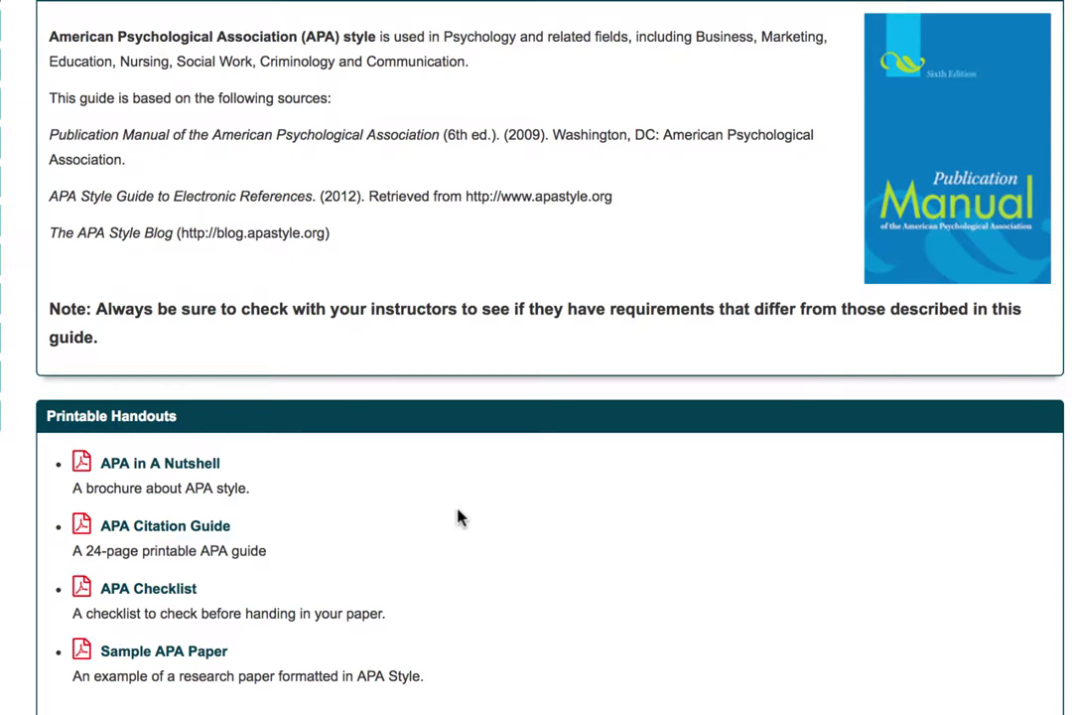
pyautogui.scroll(1, 459, 516)
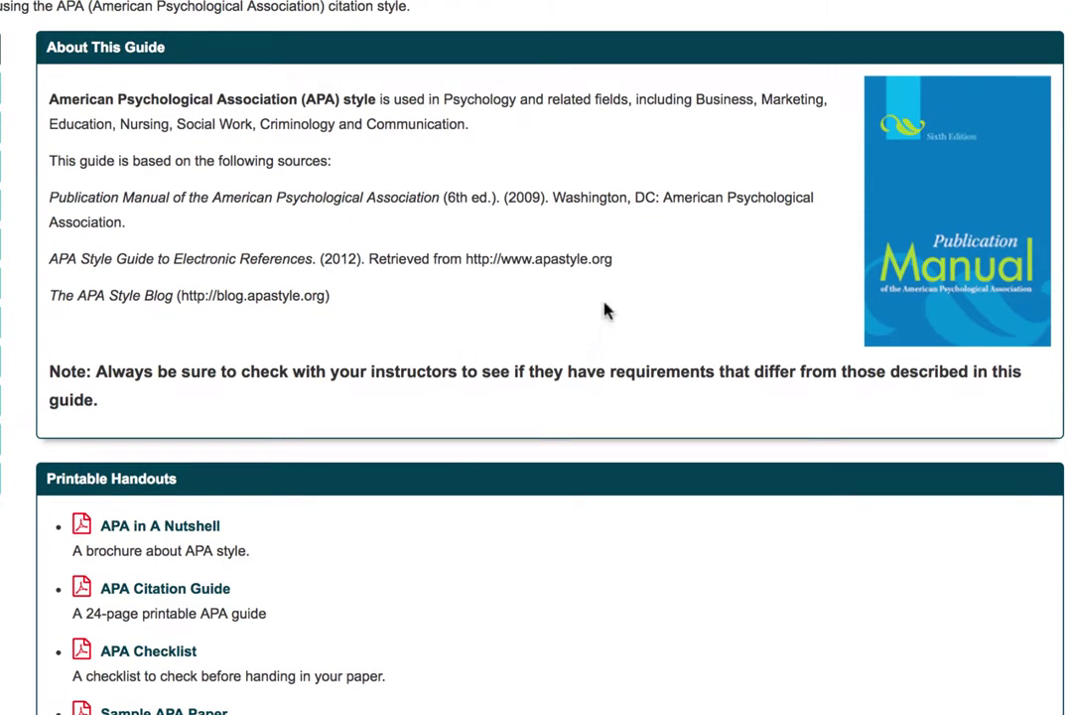
pyautogui.scroll(-5, 431, 582)
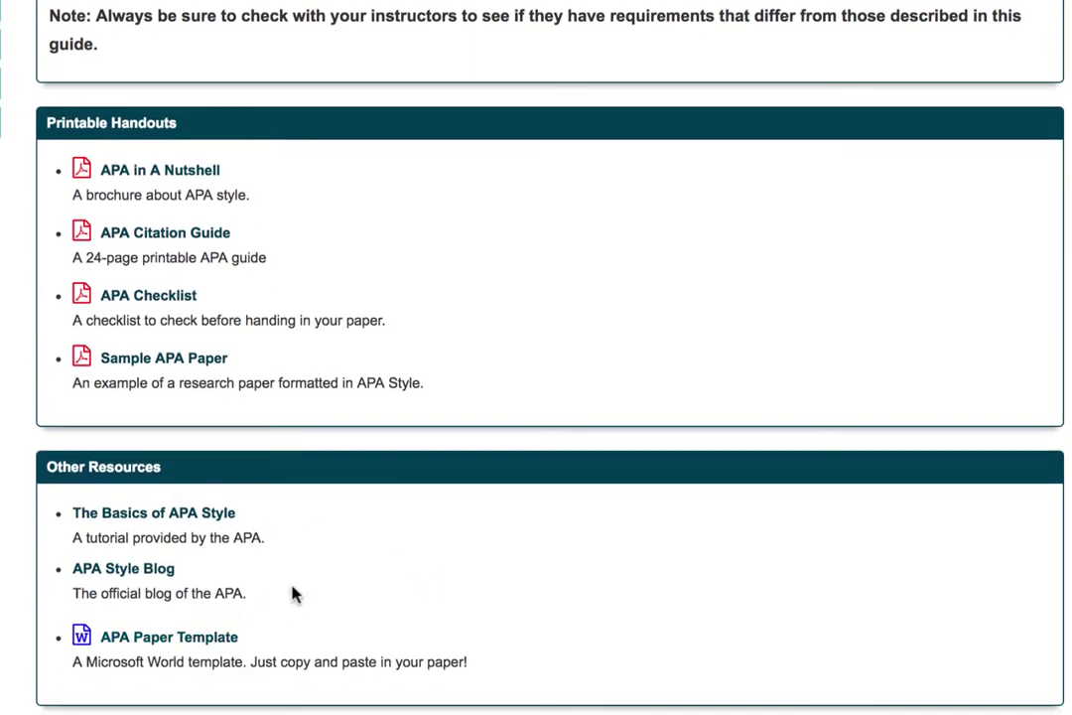
pyautogui.scroll(2, 317, 541)
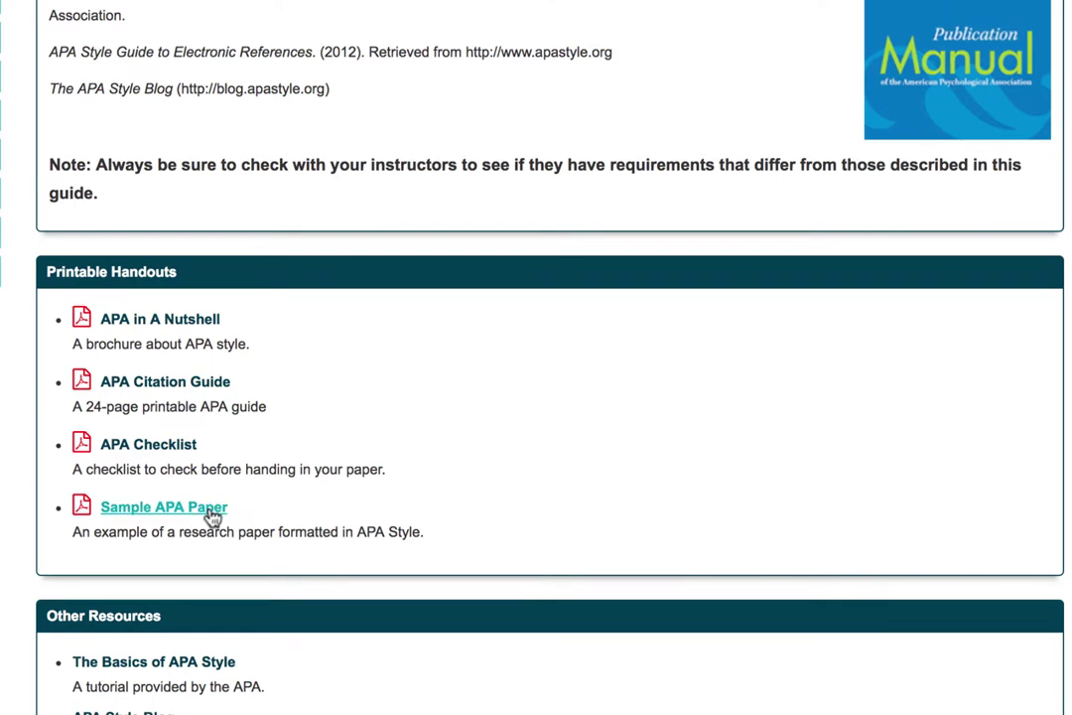
pyautogui.scroll(5, 214, 517)
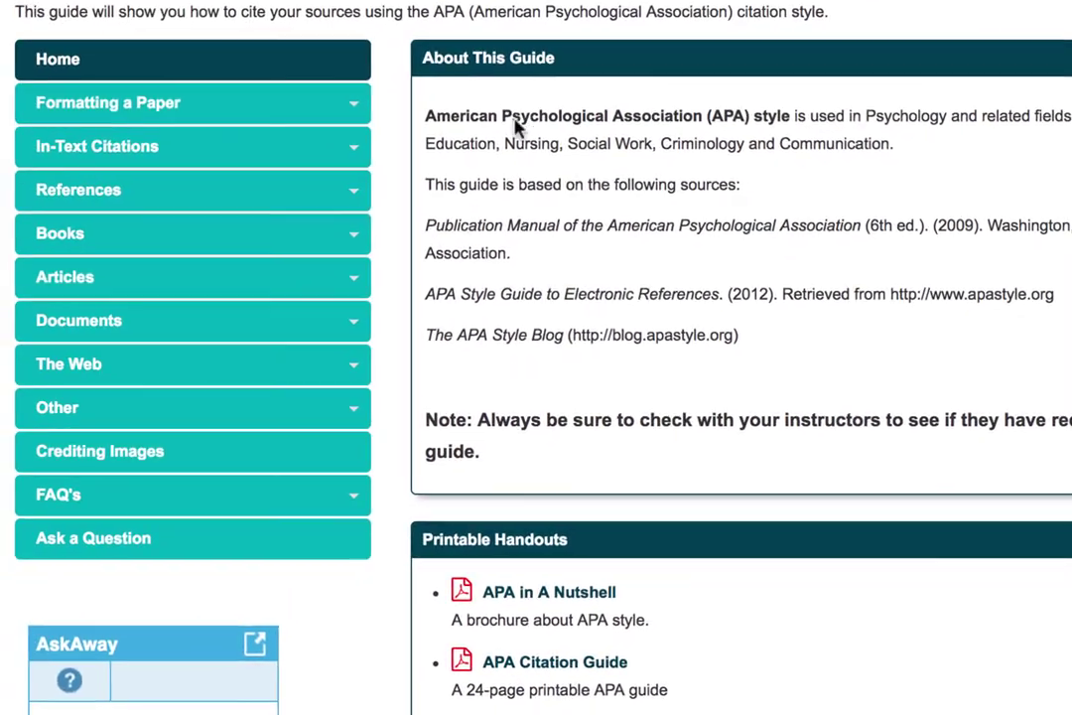
pyautogui.click(350, 192)
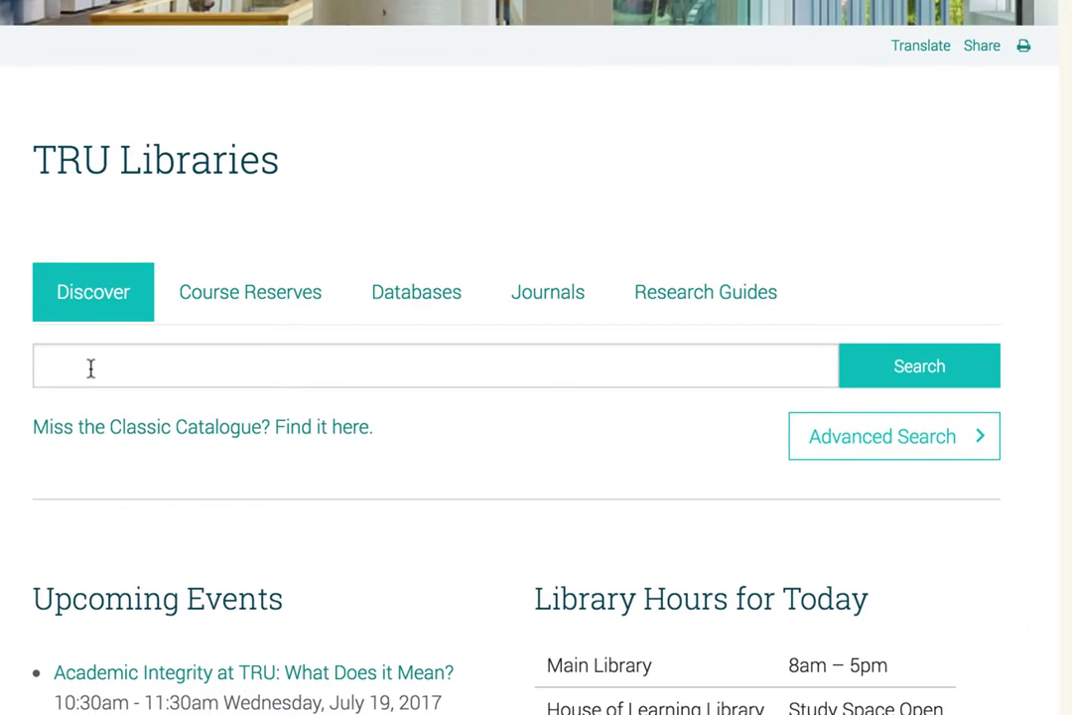
# - Open the library's advanced search and enter "Digital technology" and "Literacy" as the first two search terms
pyautogui.click(873, 455)
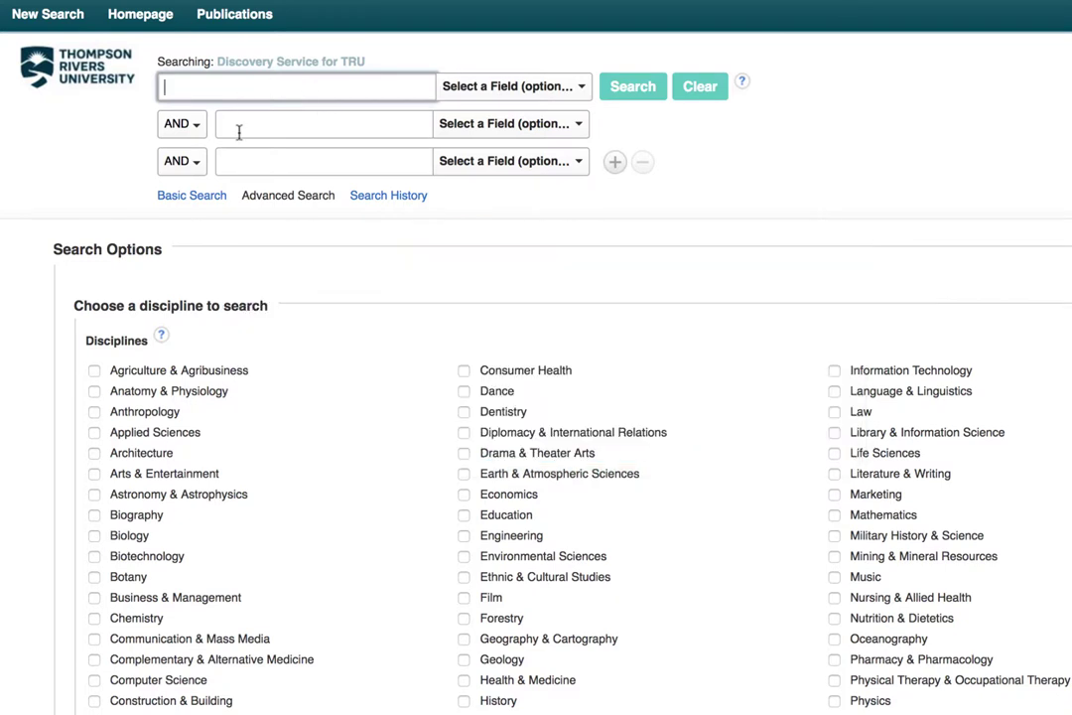
pyautogui.write('Digital ')
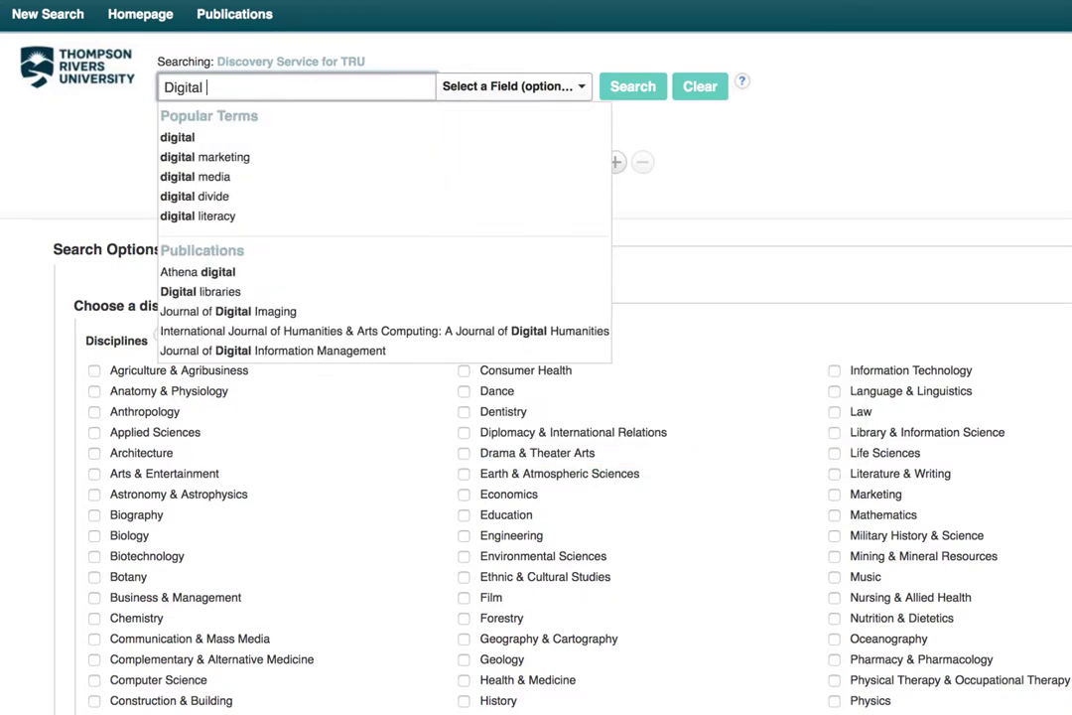
pyautogui.write('technology')
pyautogui.press('Tab')
pyautogui.press('Tab')
pyautogui.press('Tab')
pyautogui.write('Literacy')
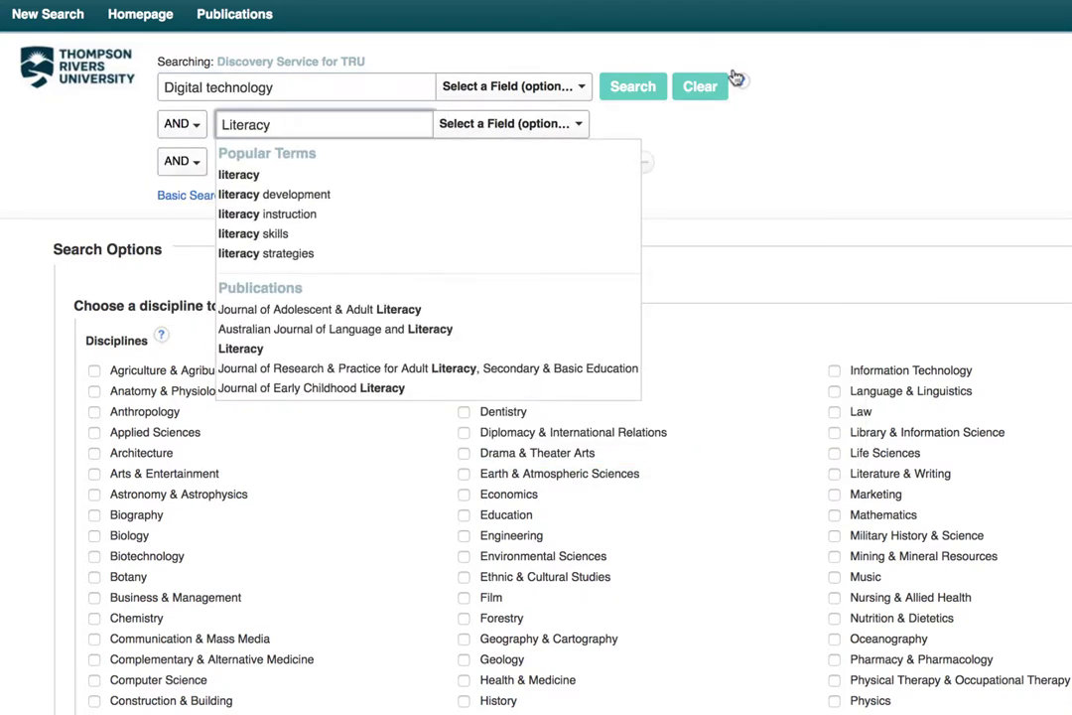
pyautogui.press('Tab')
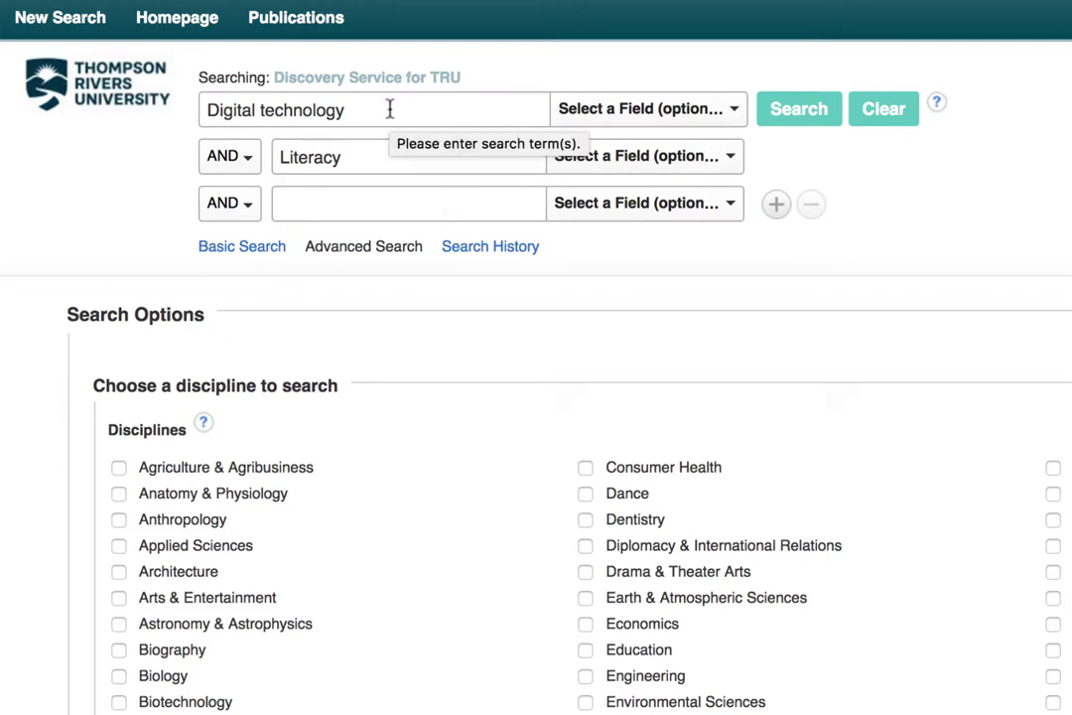
# - Review the operators for combining the two terms, keeping AND, and the optional field choices for the first term
pyautogui.click(256, 171)
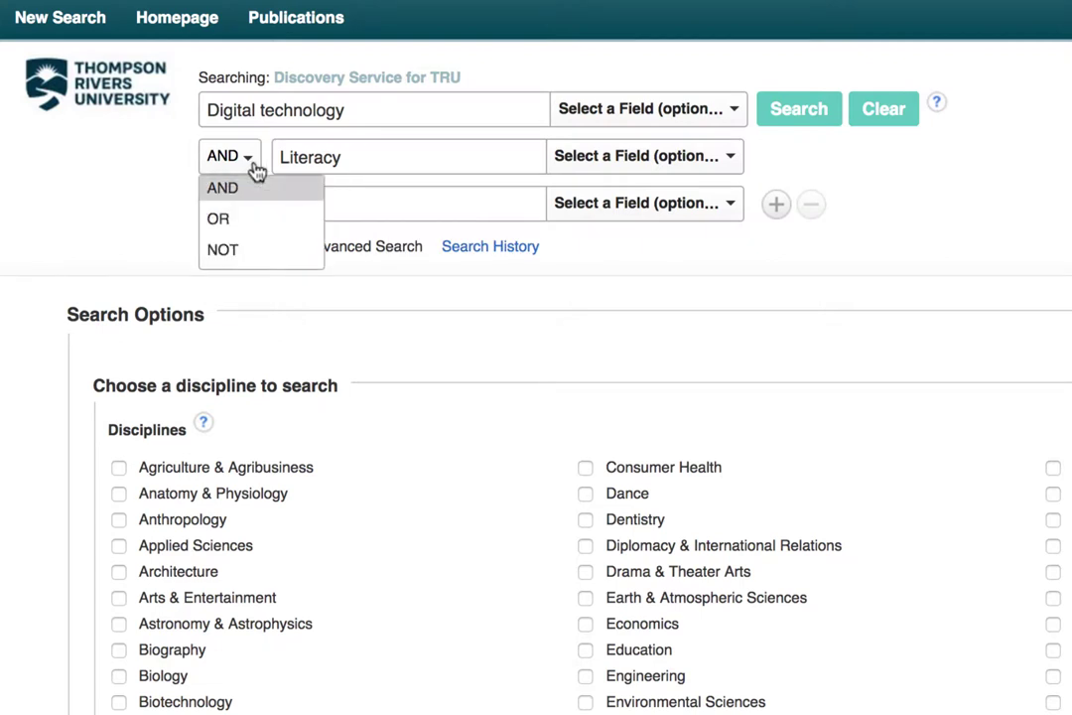
pyautogui.click(238, 188)
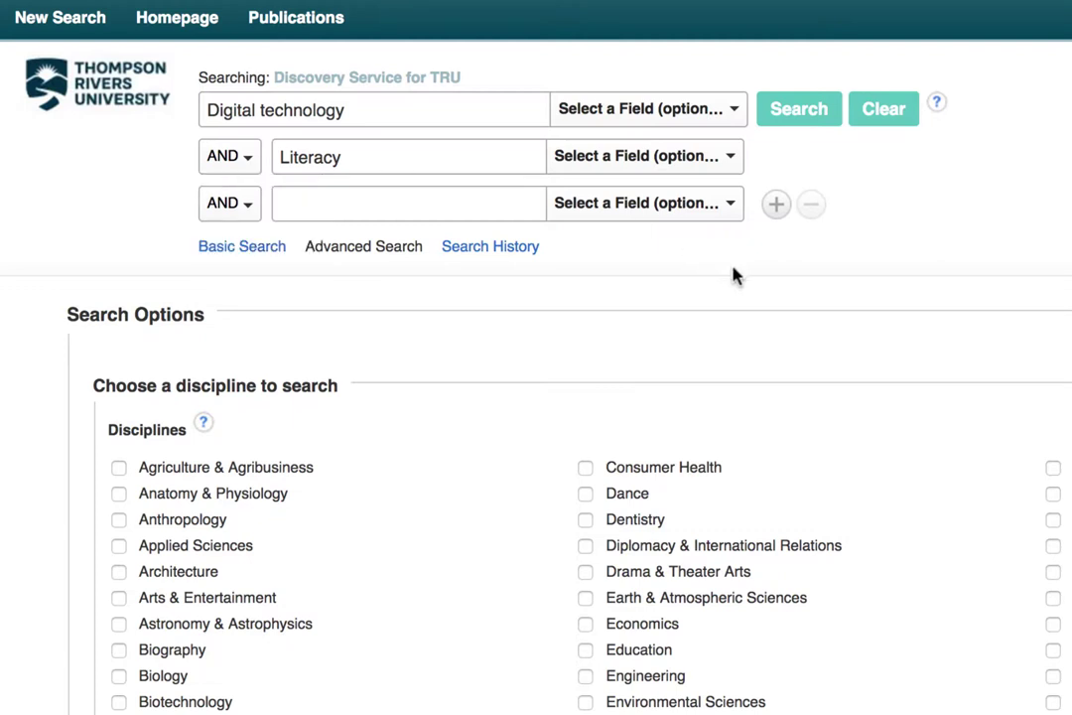
pyautogui.click(739, 121)
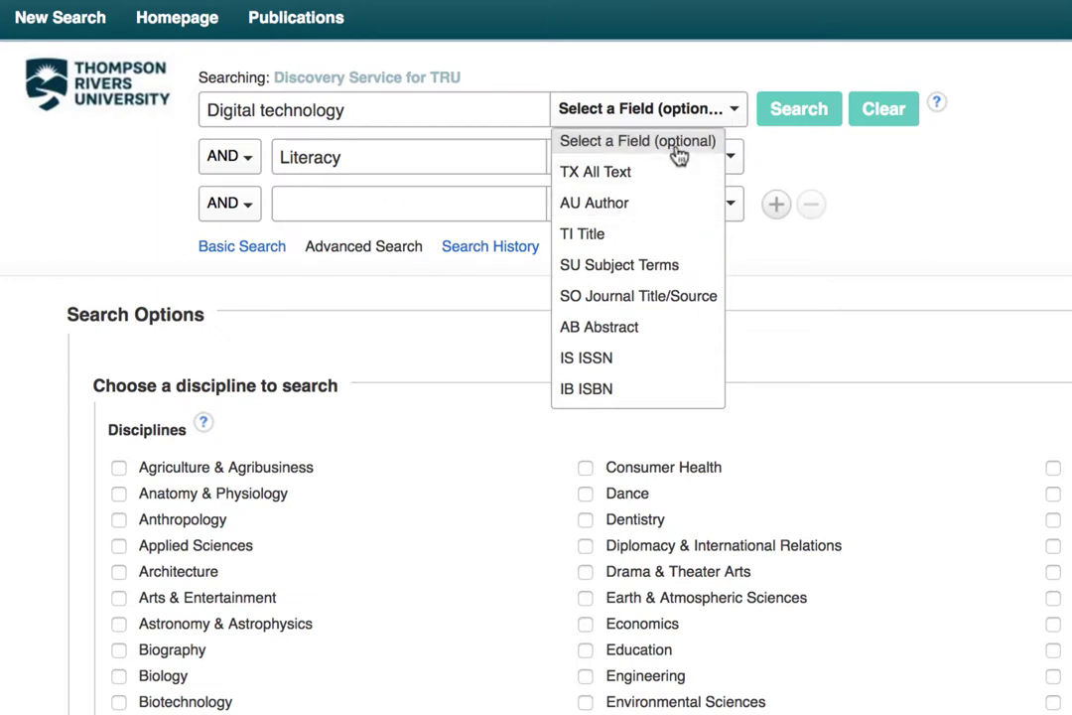
pyautogui.click(943, 211)
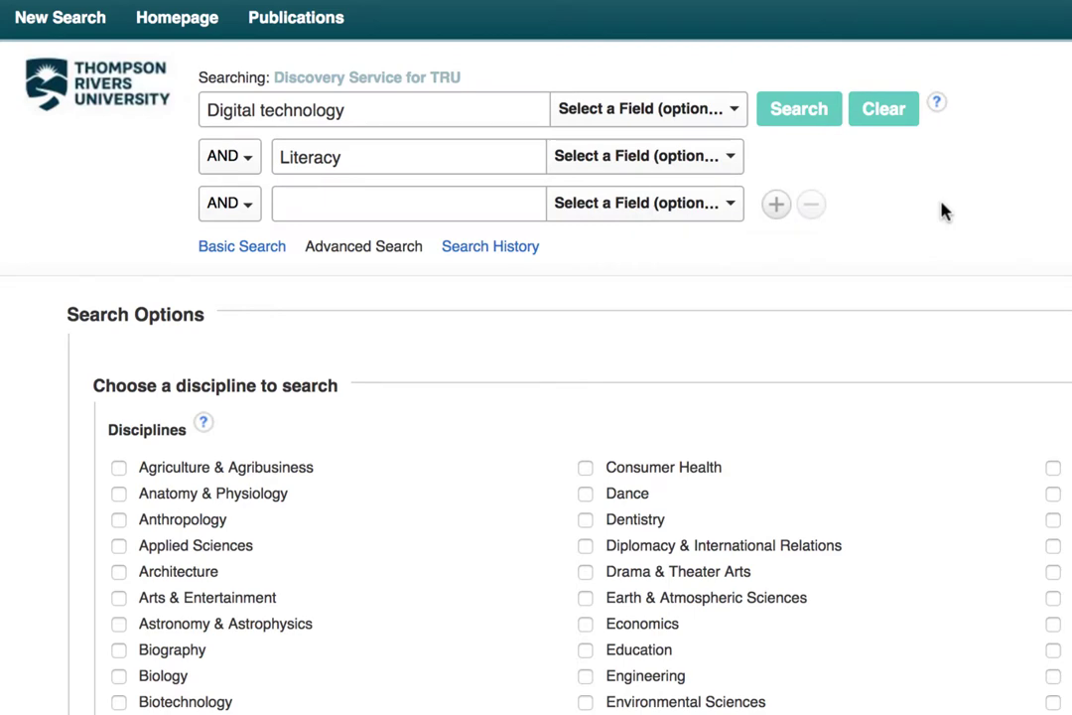
# - Limit the search to the Communication & Mass Media and Education disciplines and run it
pyautogui.scroll(-5, 939, 194)
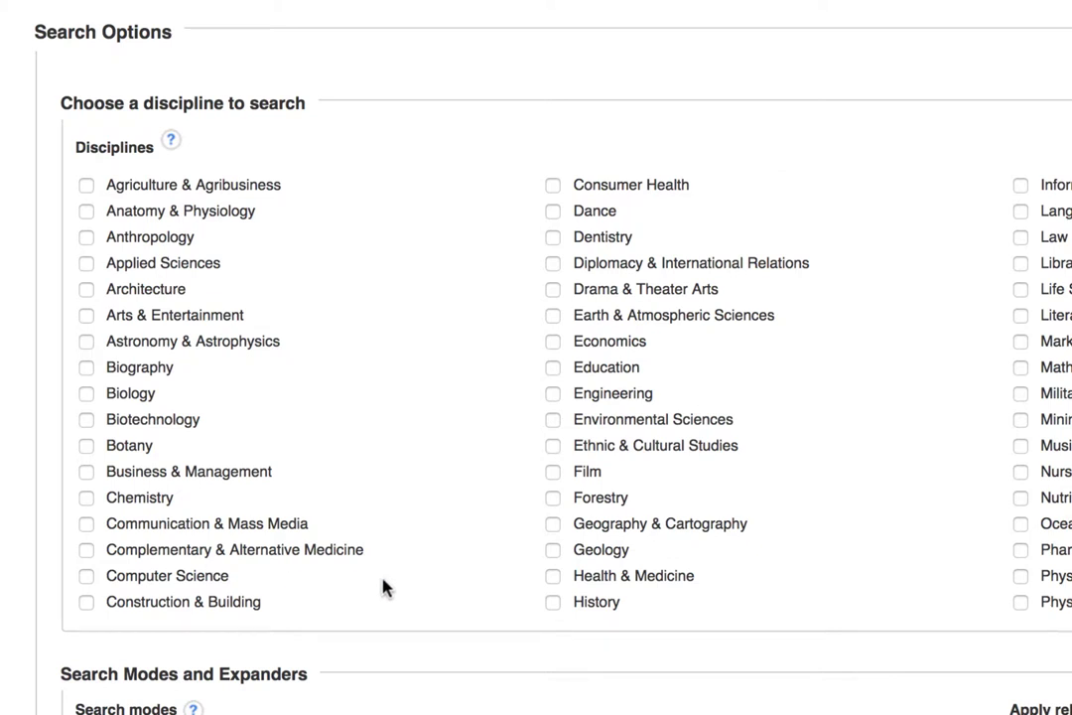
pyautogui.click(86, 529)
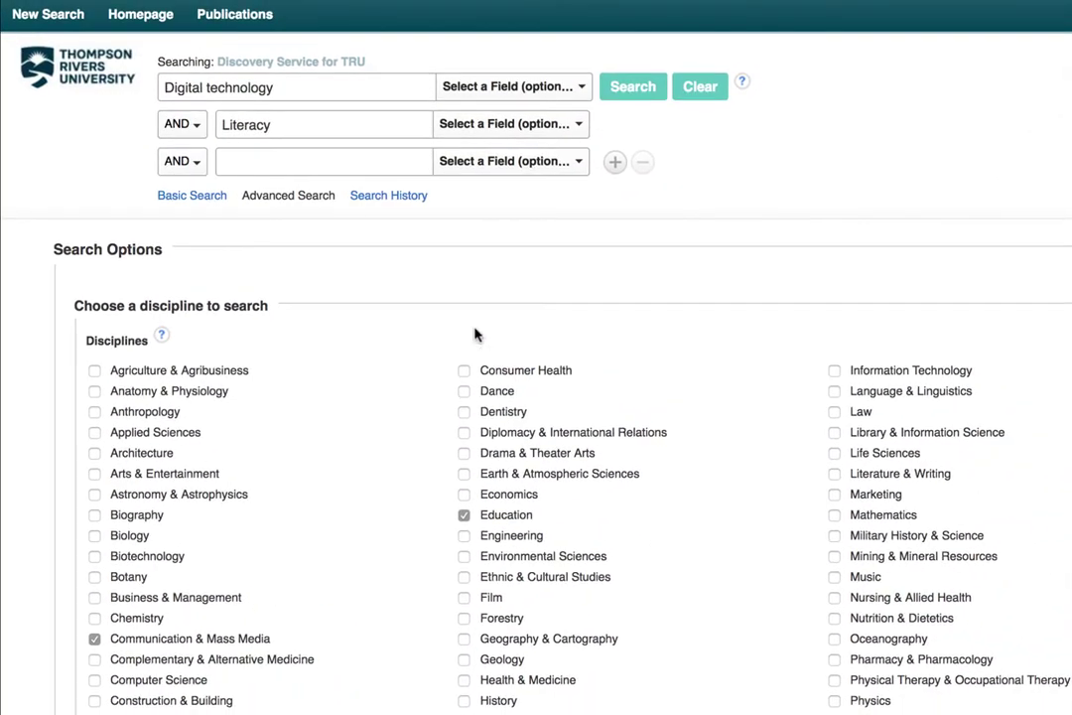
pyautogui.click(635, 92)
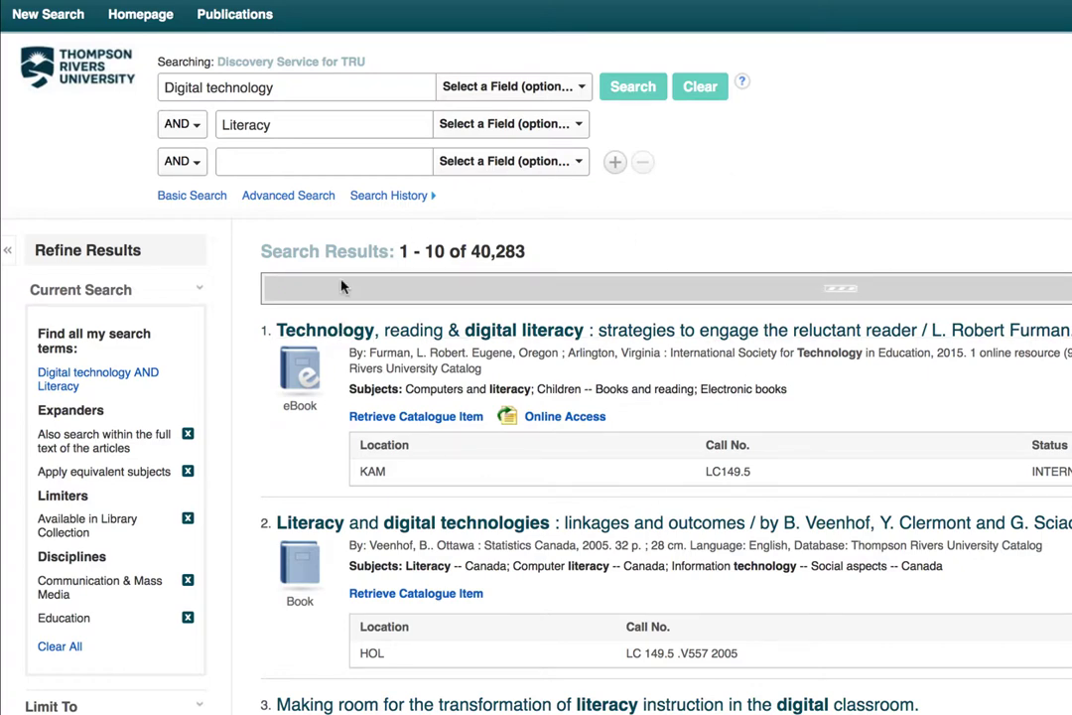
# - Examine the current search criteria, limiters, publication date range and content types available for refining the results
pyautogui.scroll(-5, 342, 283)
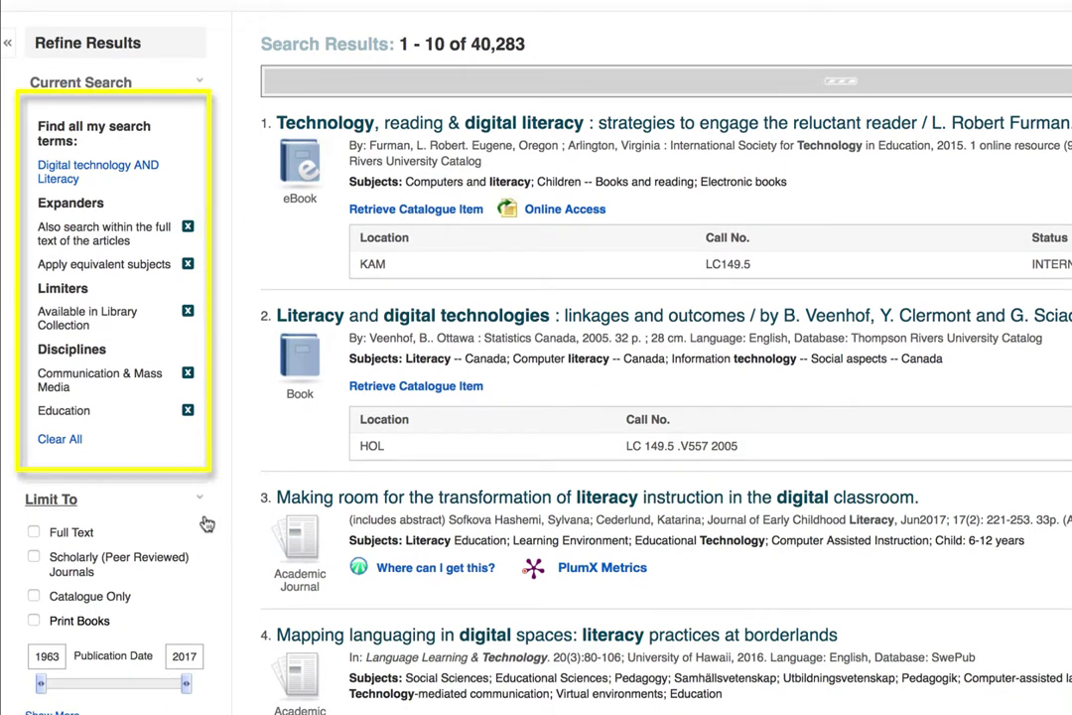
pyautogui.scroll(-5, 206, 487)
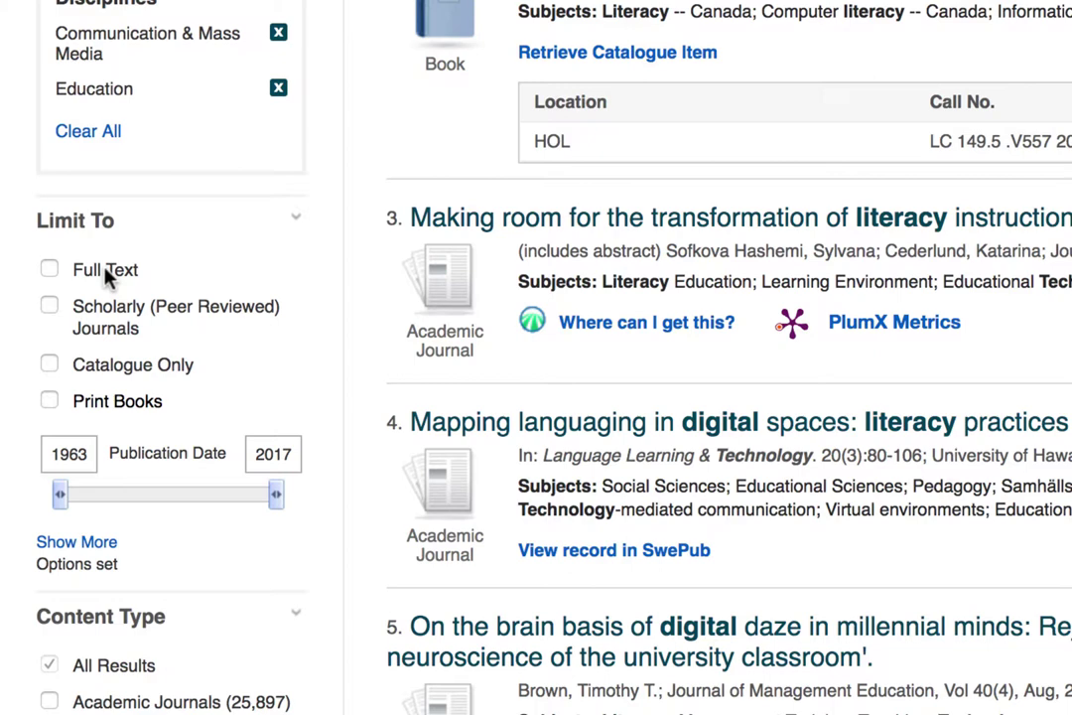
pyautogui.scroll(-2, 107, 277)
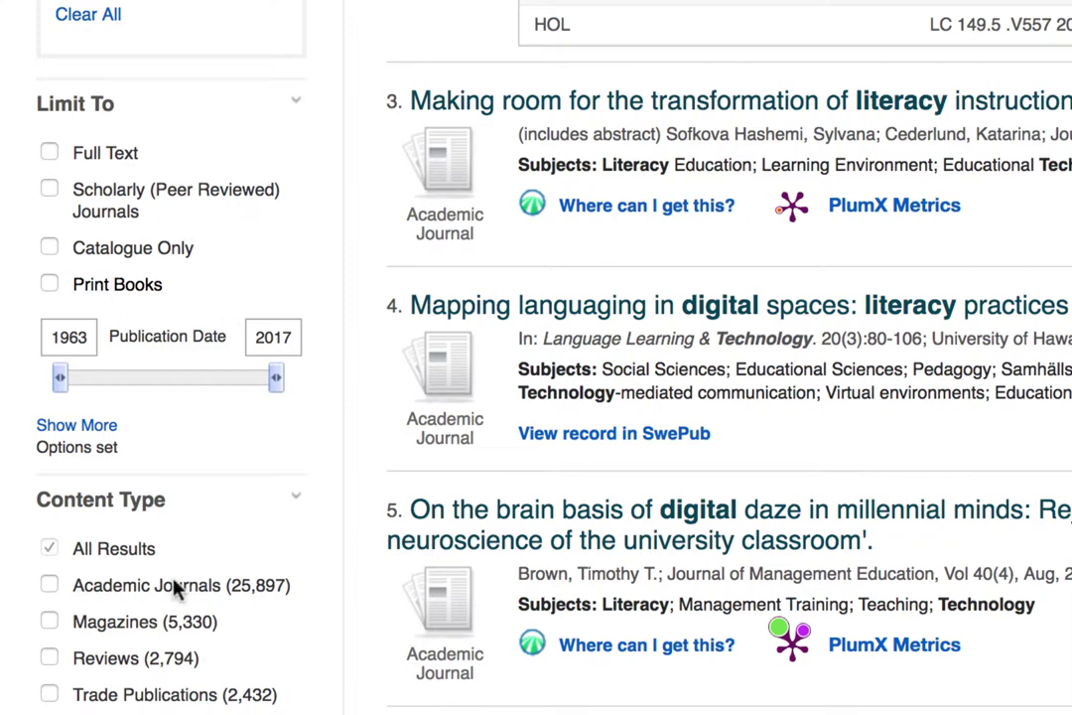
pyautogui.scroll(-6, 210, 570)
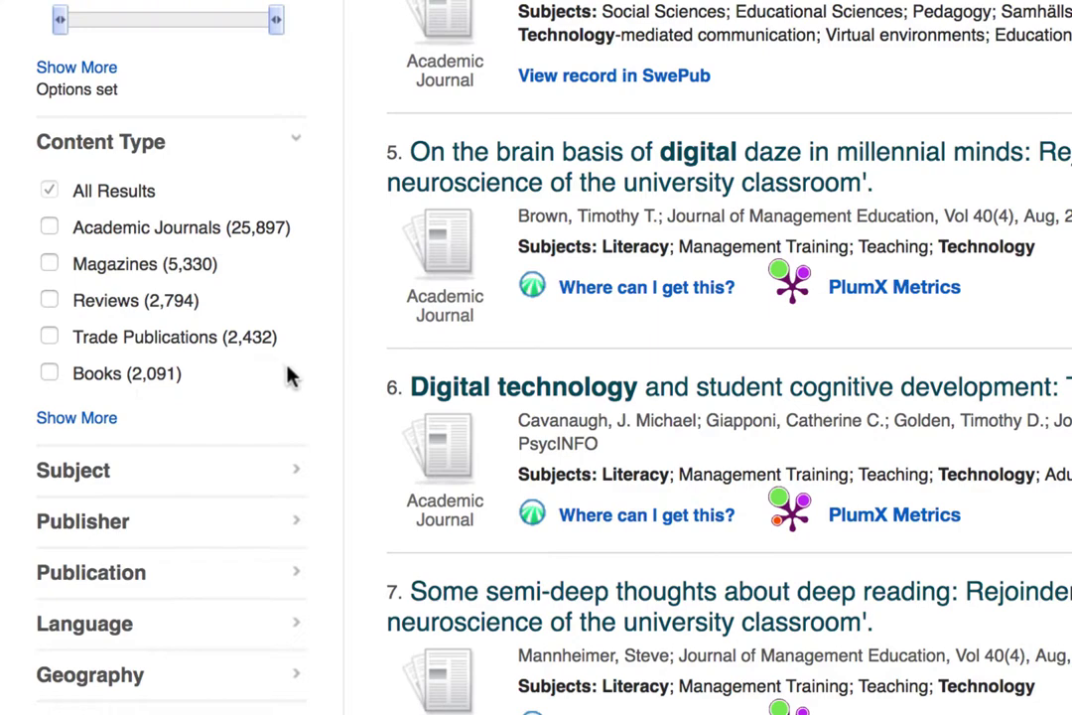
pyautogui.scroll(15, 288, 375)
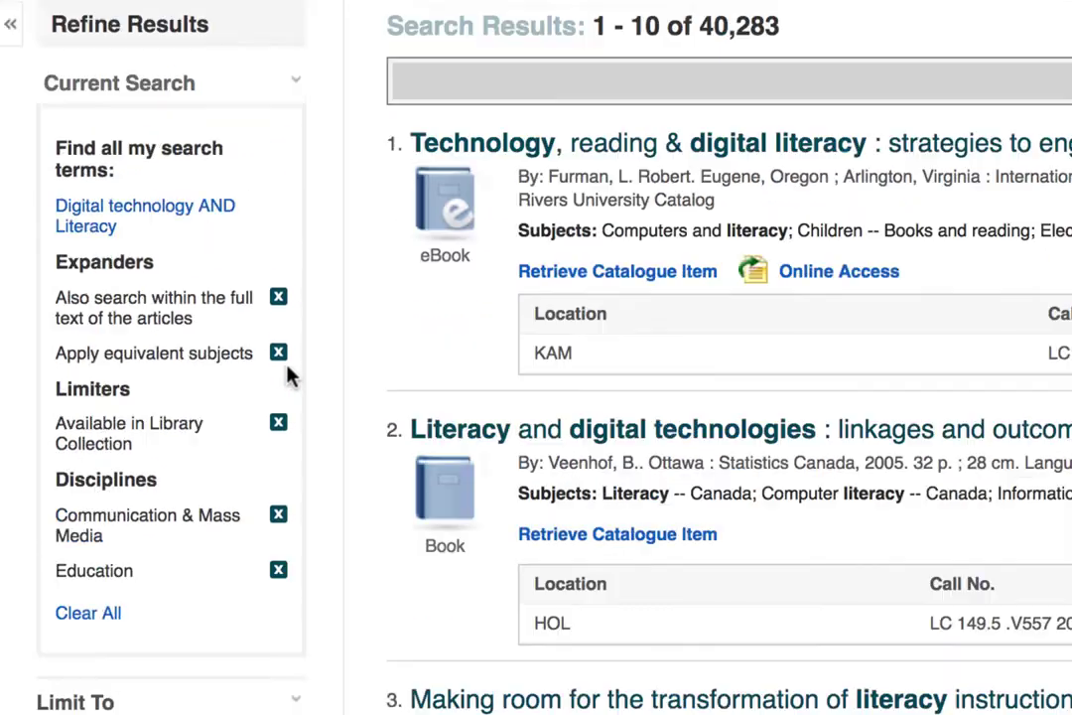
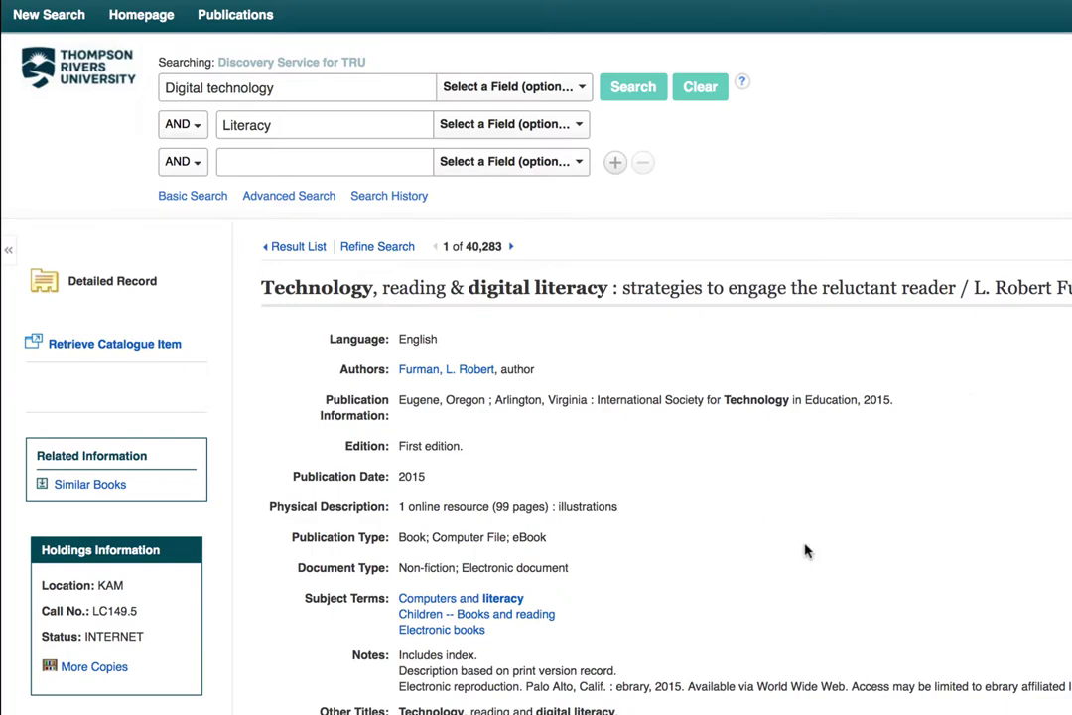
# - Examine the first result's detailed record, including its publication details, and the tools for saving or citing it
pyautogui.scroll(-2, 842, 558)
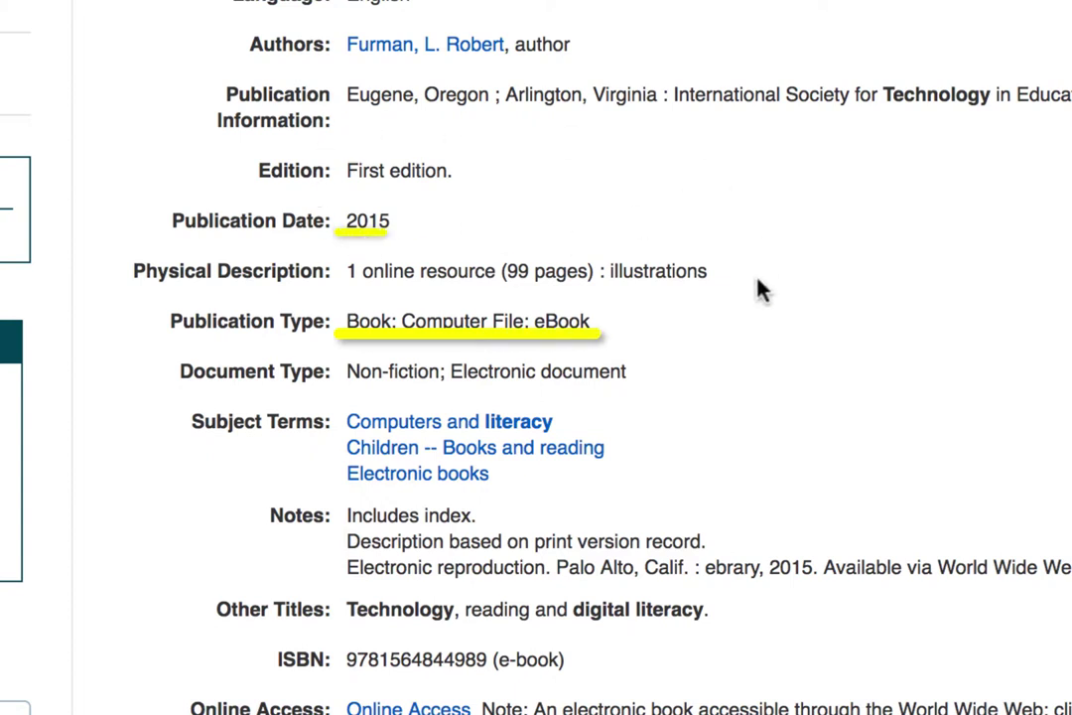
pyautogui.scroll(-3, 760, 289)
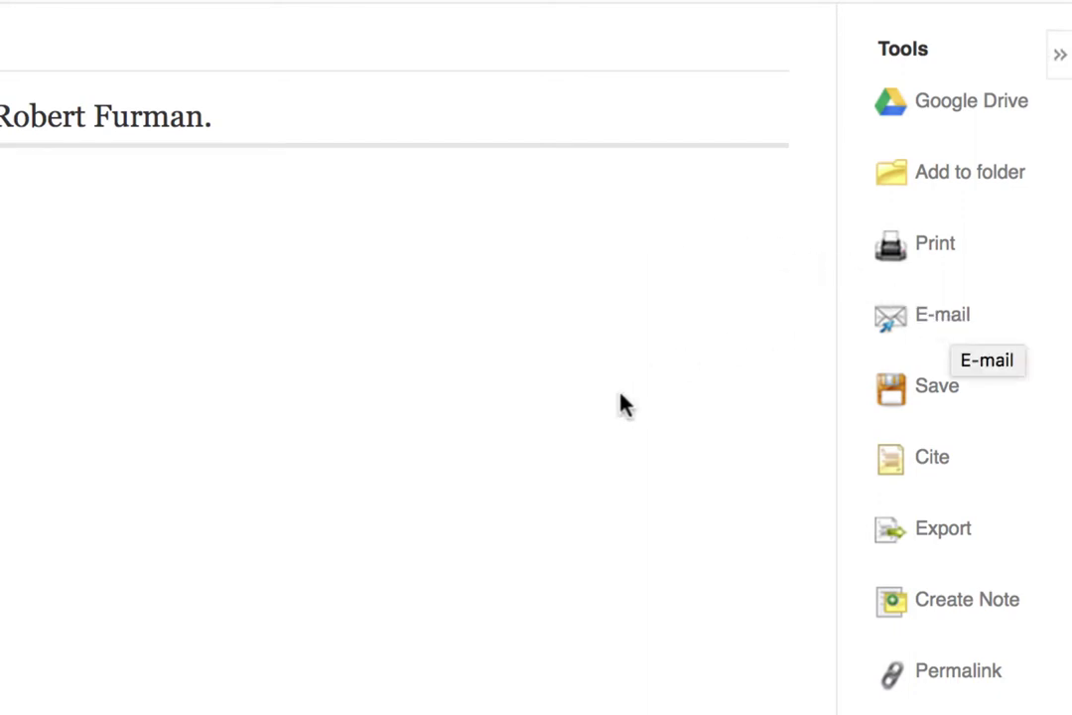
# - Open the citation tool for the first result's record and return to the result list
pyautogui.click(939, 464)
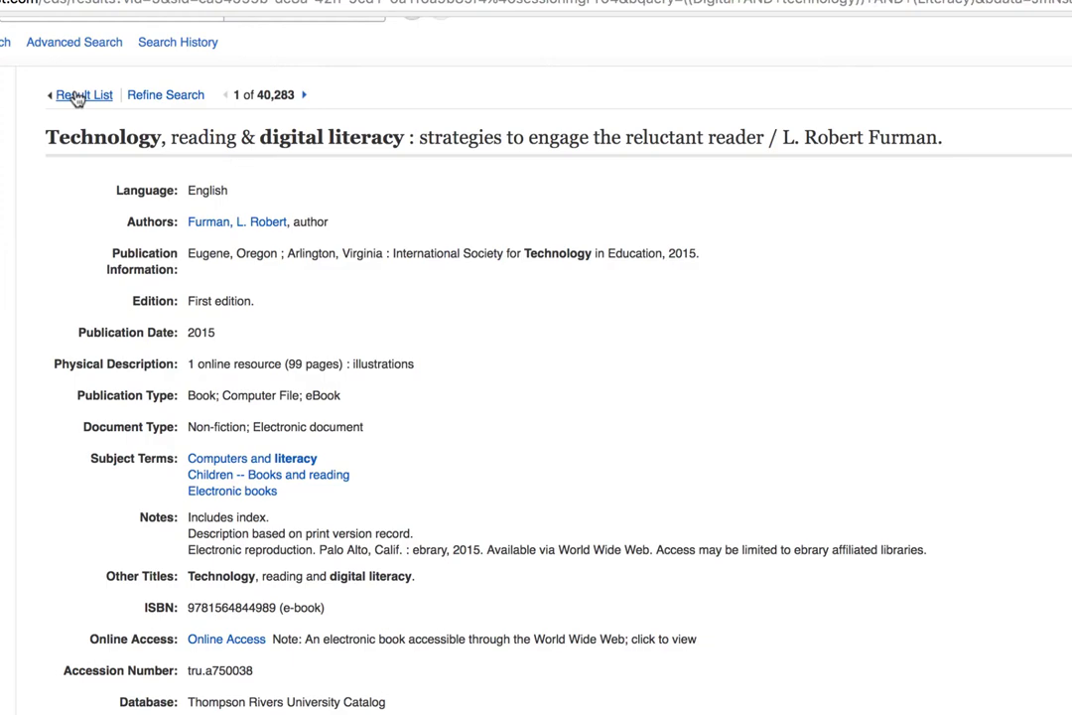
pyautogui.click(79, 95)
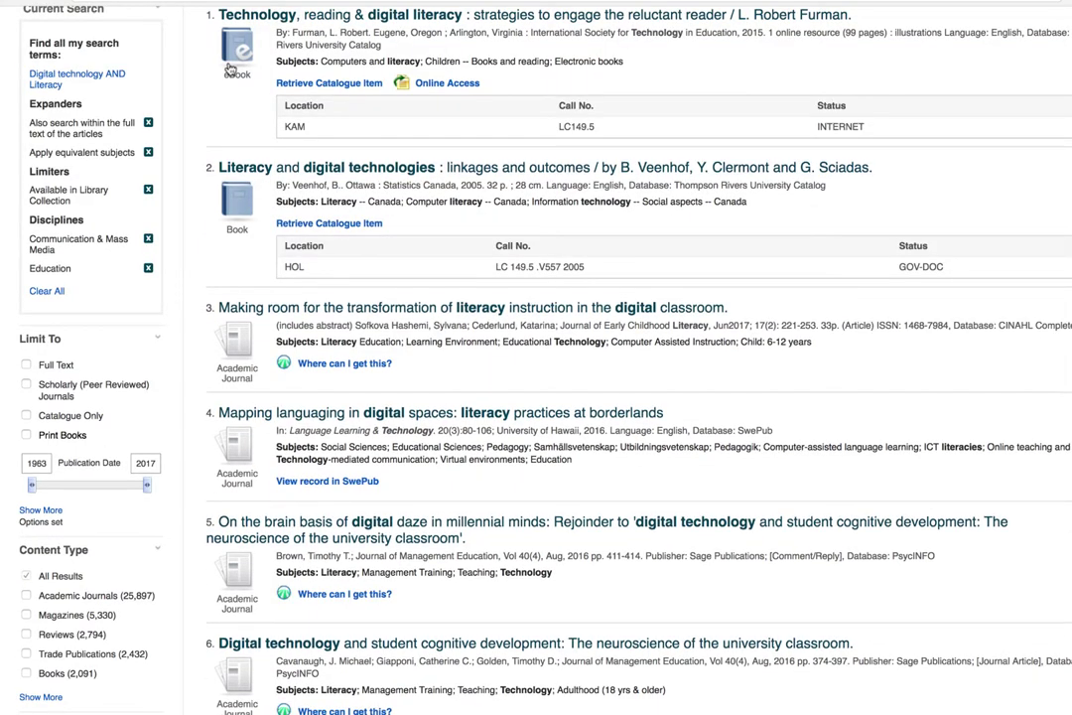
# - Compare the access links of the listed results and check where the third result, "Making room for the transformation of literacy instruction in the digital classroom", is available
pyautogui.scroll(4, 230, 67)
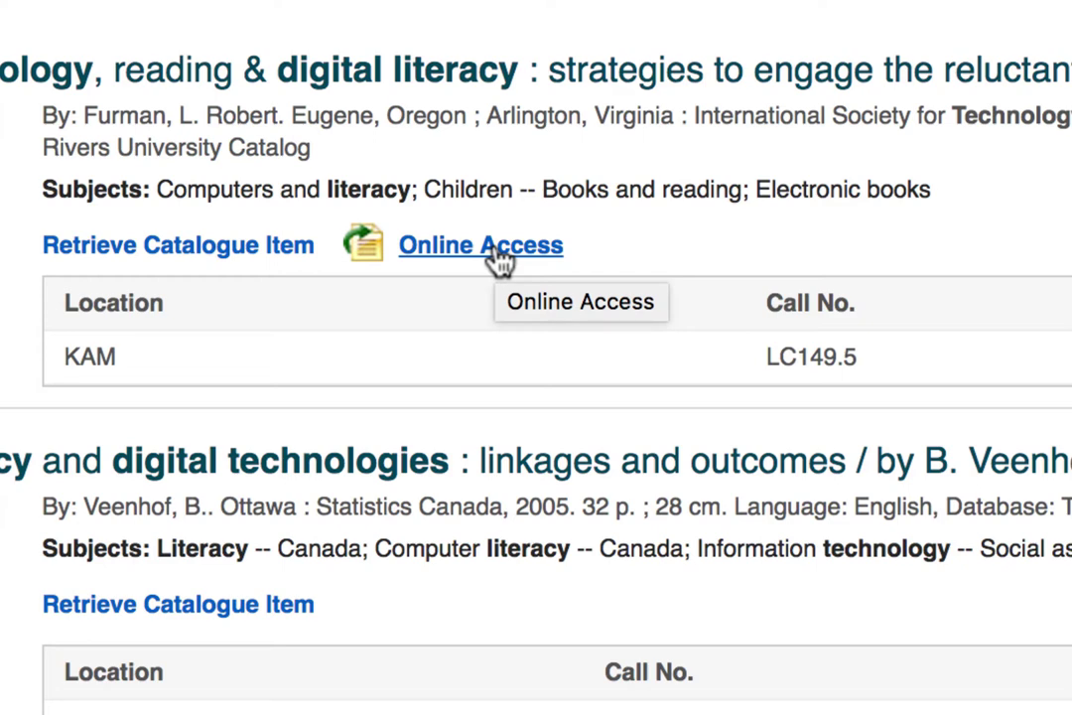
pyautogui.scroll(-15, 499, 260)
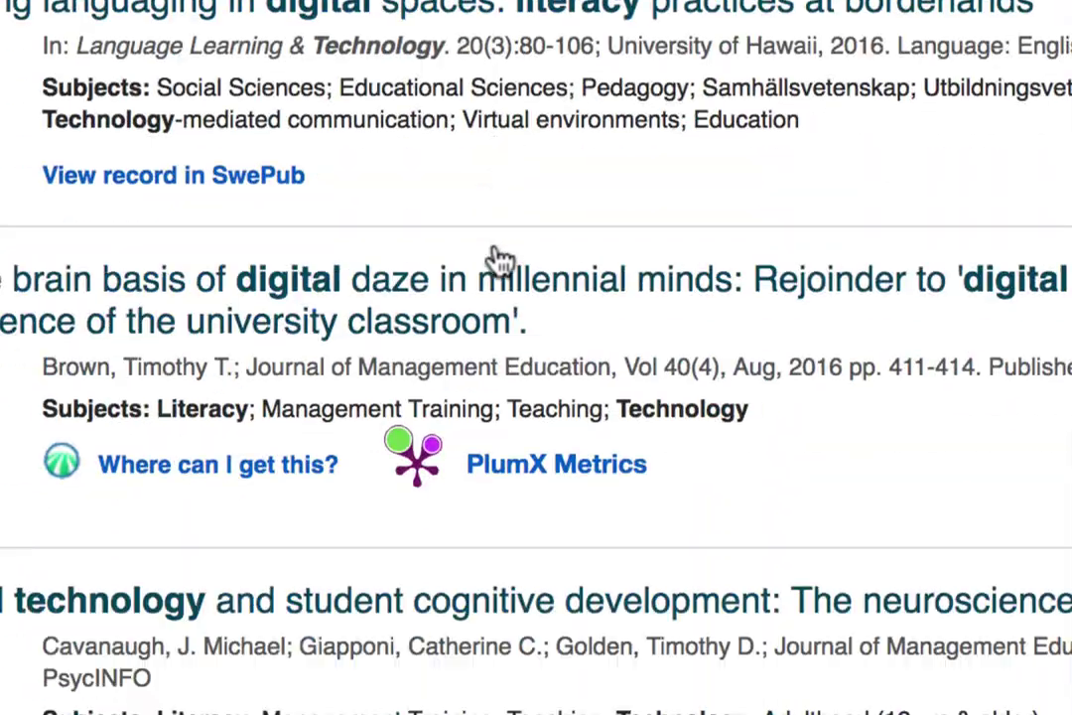
pyautogui.scroll(-5, 499, 260)
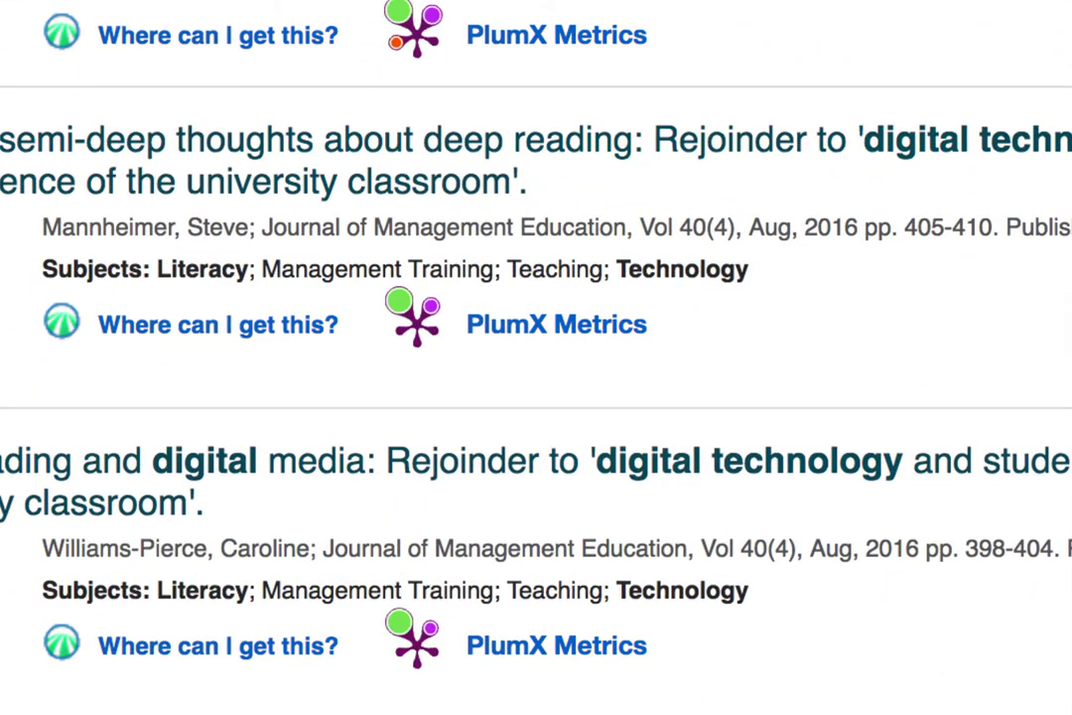
pyautogui.scroll(-5, 303, 321)
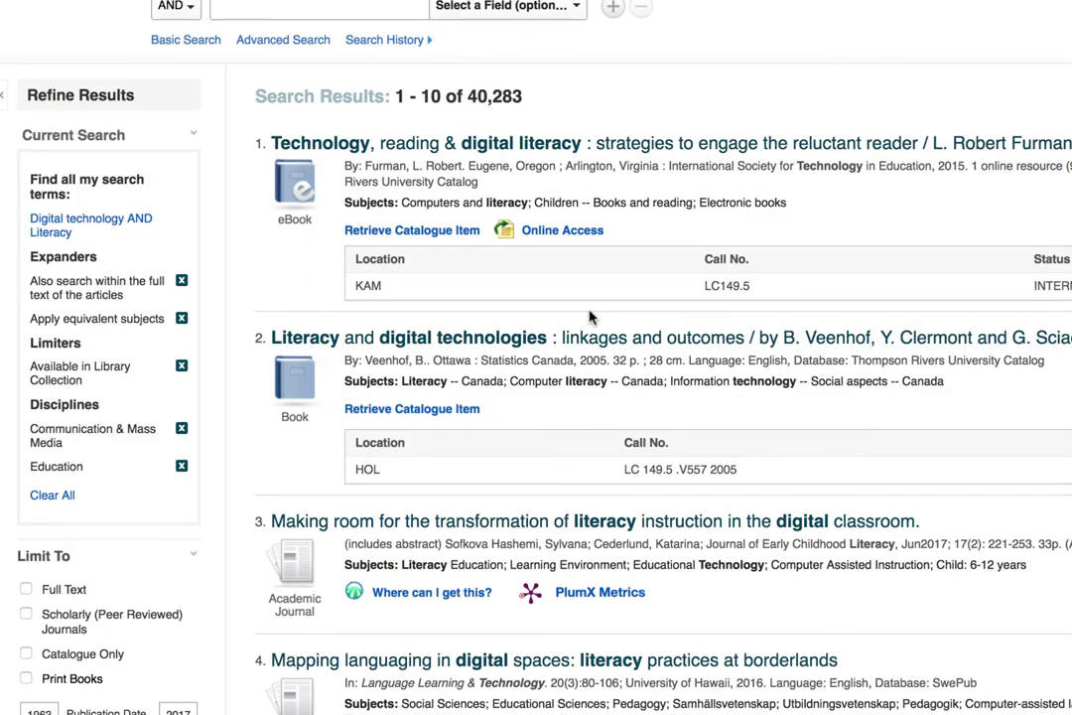
pyautogui.scroll(-3, 589, 317)
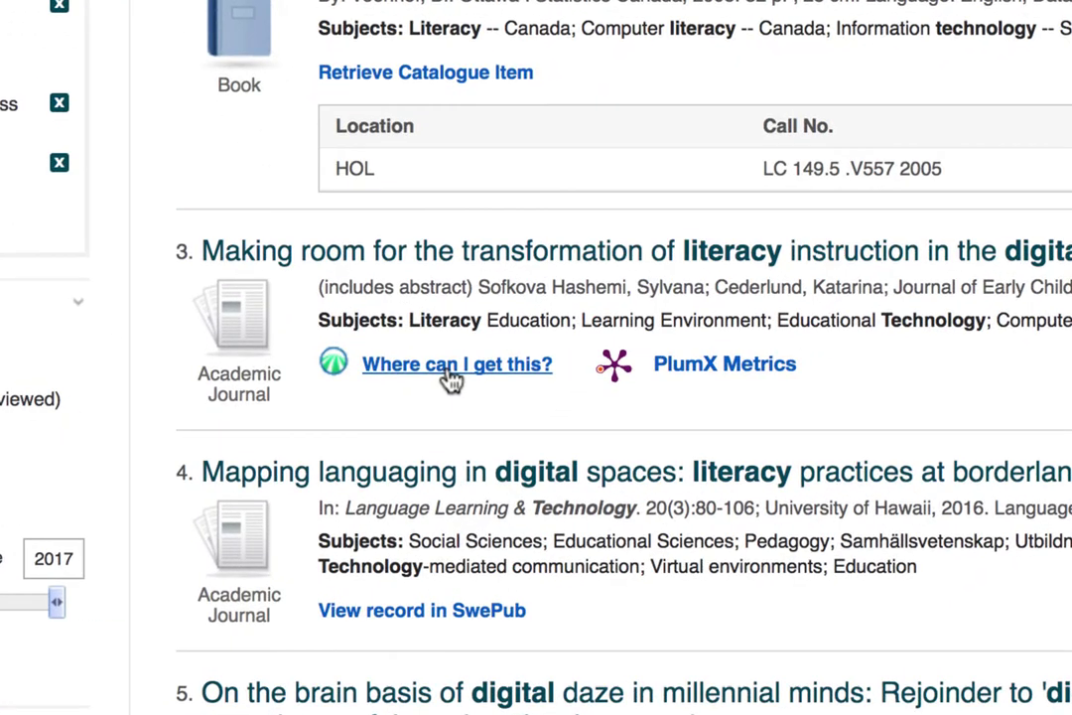
pyautogui.click(452, 367)
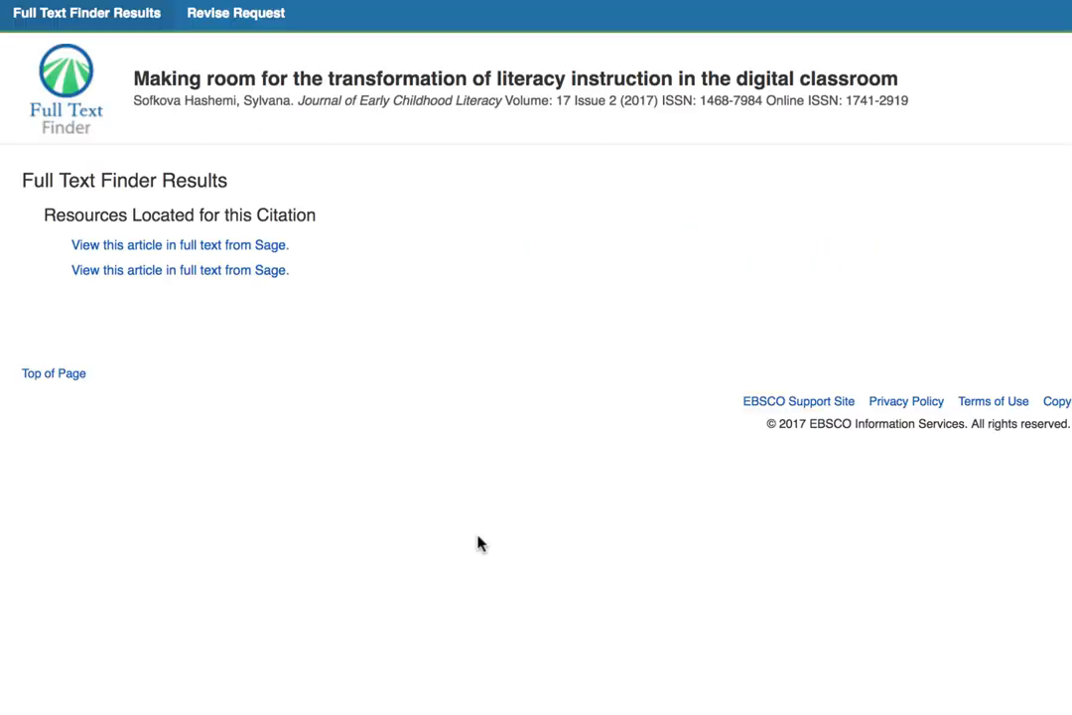